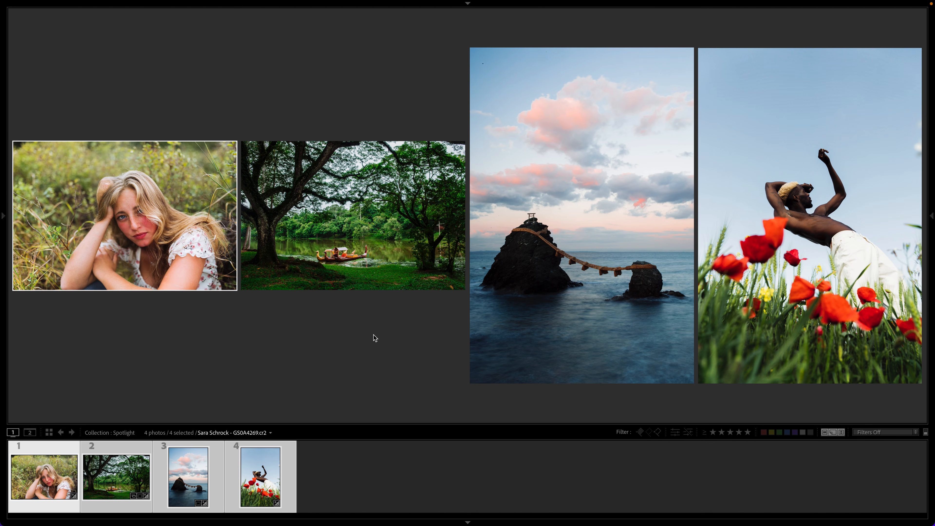
Step: Open the portrait for developing and apply the 3a. Spotlight preset at amount 100, trying it at 0 as well
key("d")
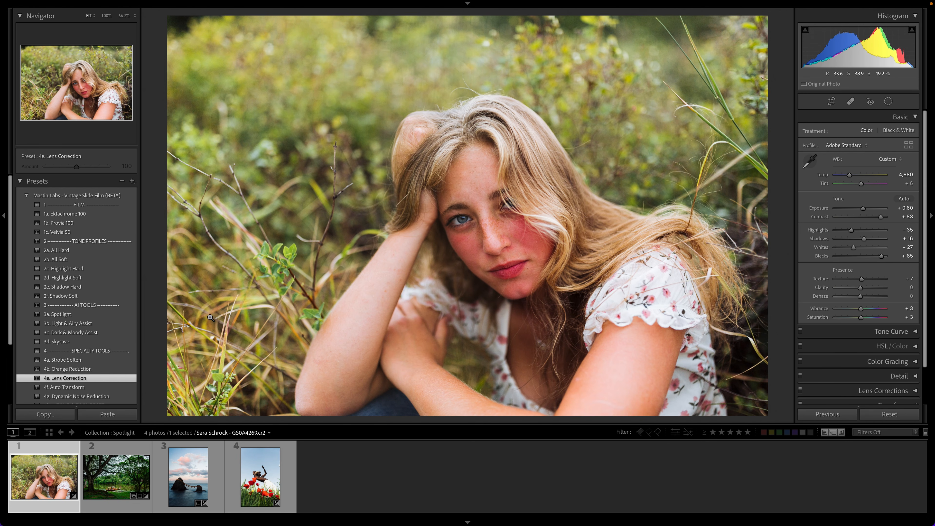
left_click(112, 315)
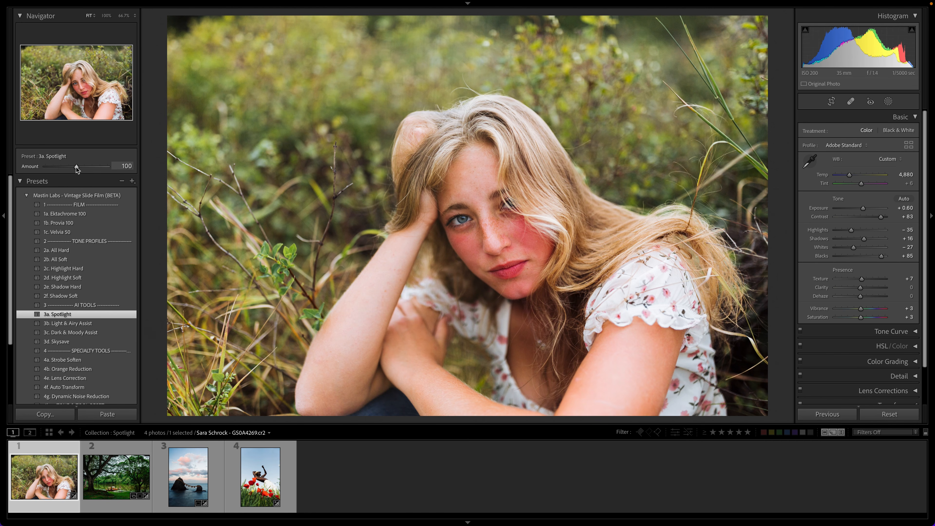
left_click_drag(76, 168, 19, 189)
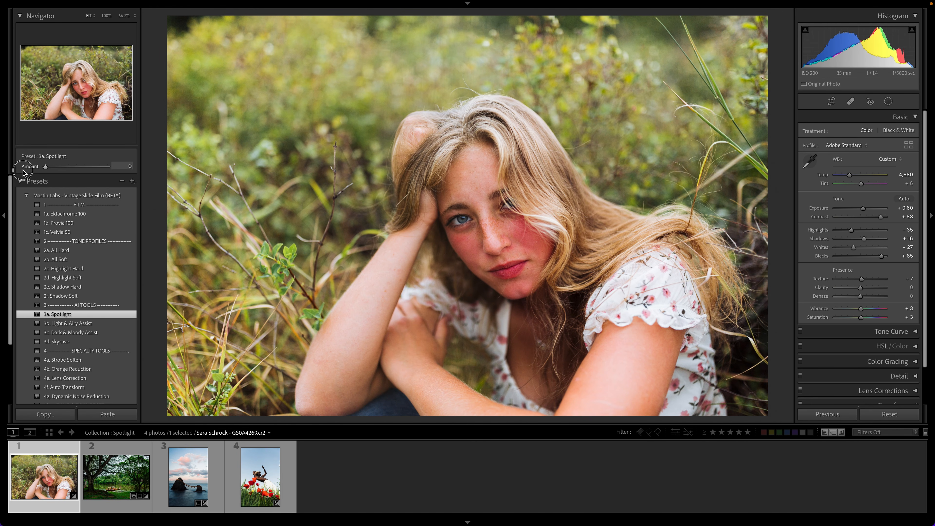
double_click(45, 167)
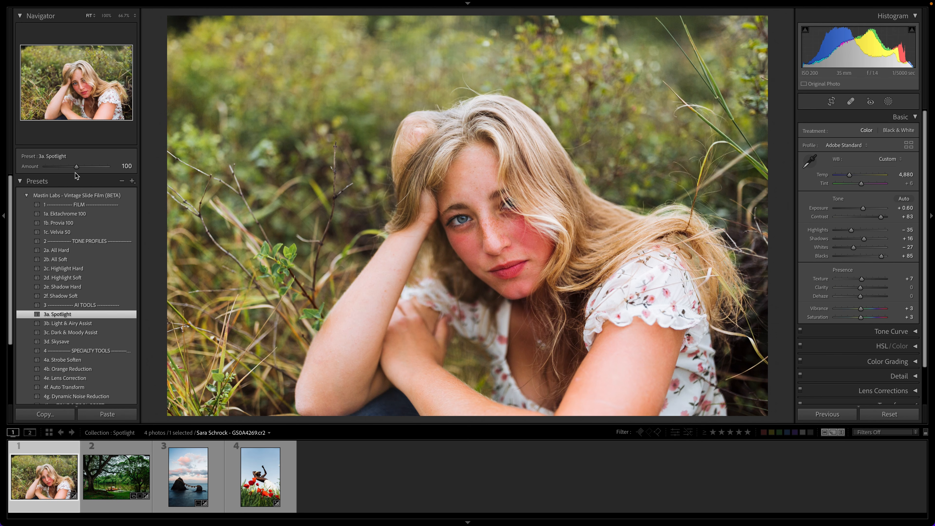
Step: Strengthen the Spotlight preset on the portrait to an amount of 125 and set the exposure to +0.45
left_click_drag(76, 168, 184, 165)
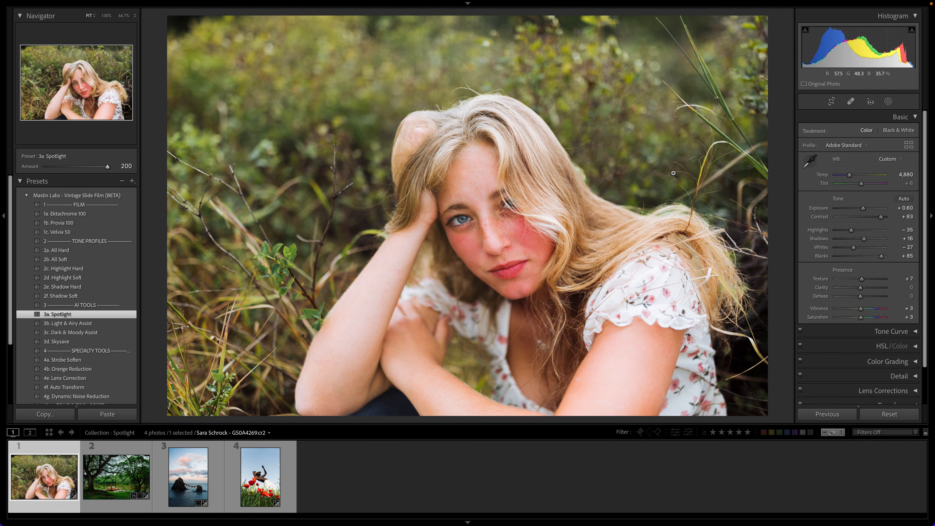
left_click_drag(863, 209, 859, 208)
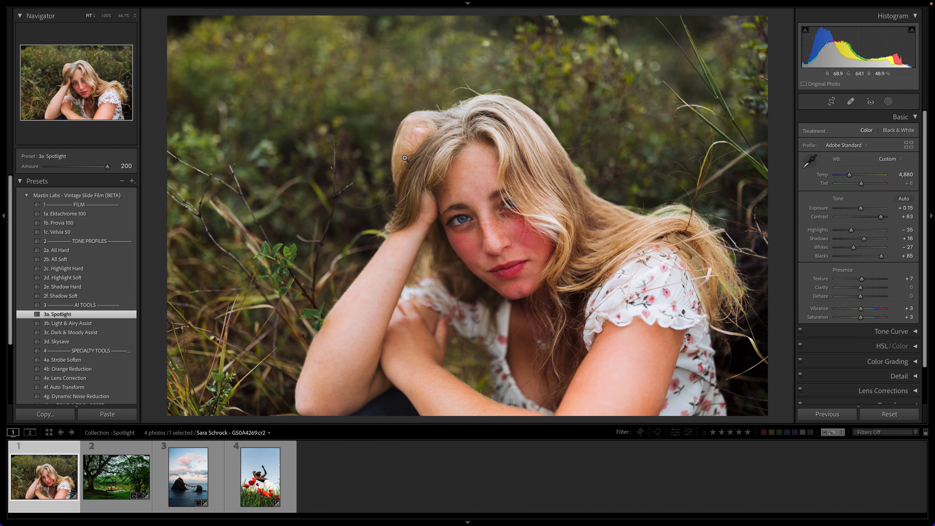
left_click_drag(107, 167, 87, 171)
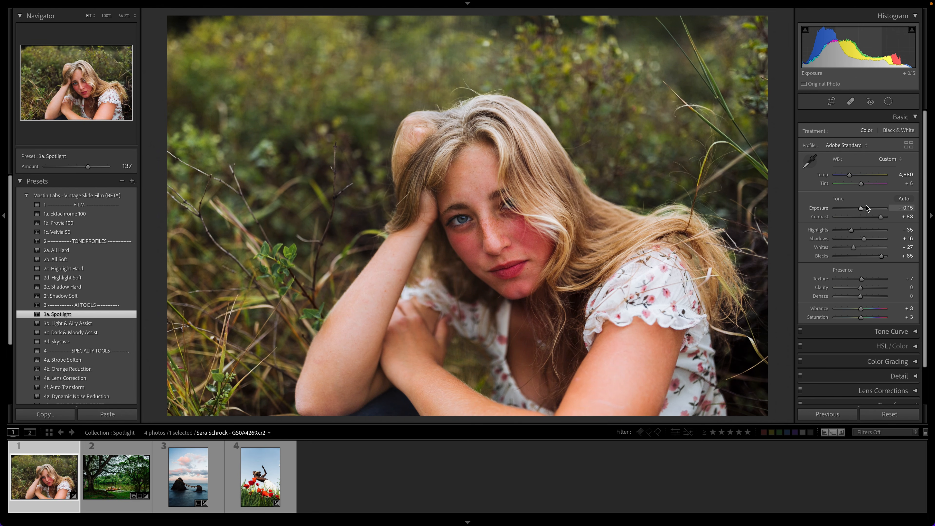
left_click_drag(862, 209, 864, 212)
Step: Compare the portrait with the Spotlight preset amount at 0 and at 125, ending at 125
left_click_drag(87, 169, 25, 167)
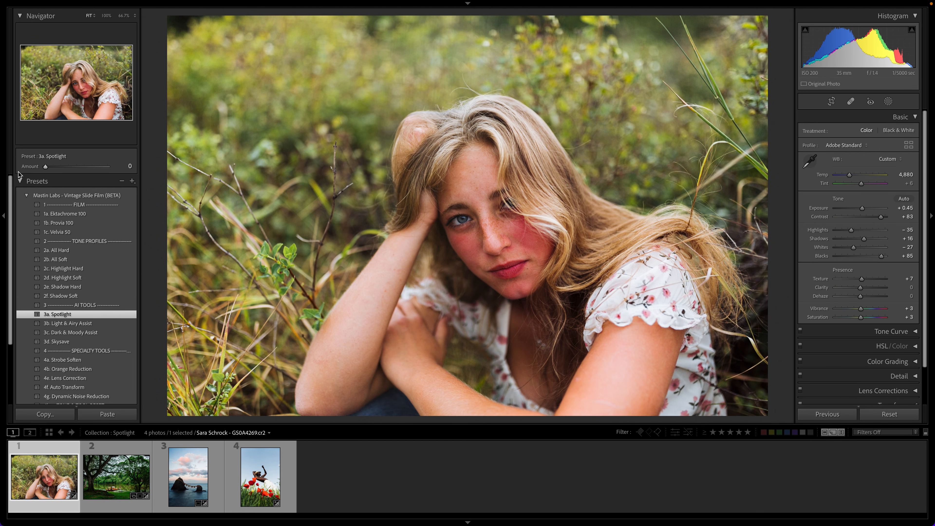
key("ctrl+z")
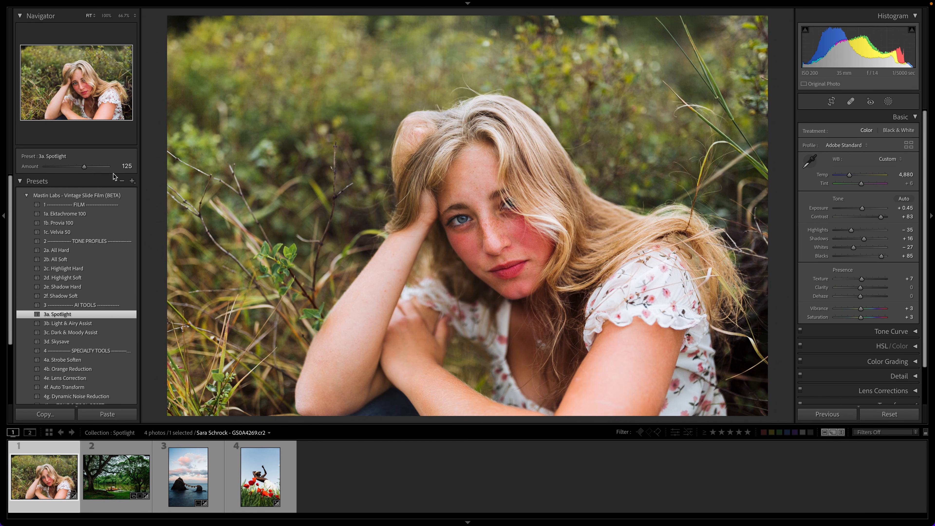
key("ctrl+shift+z")
key("ctrl+z")
left_click(123, 166)
type("0")
key("Return")
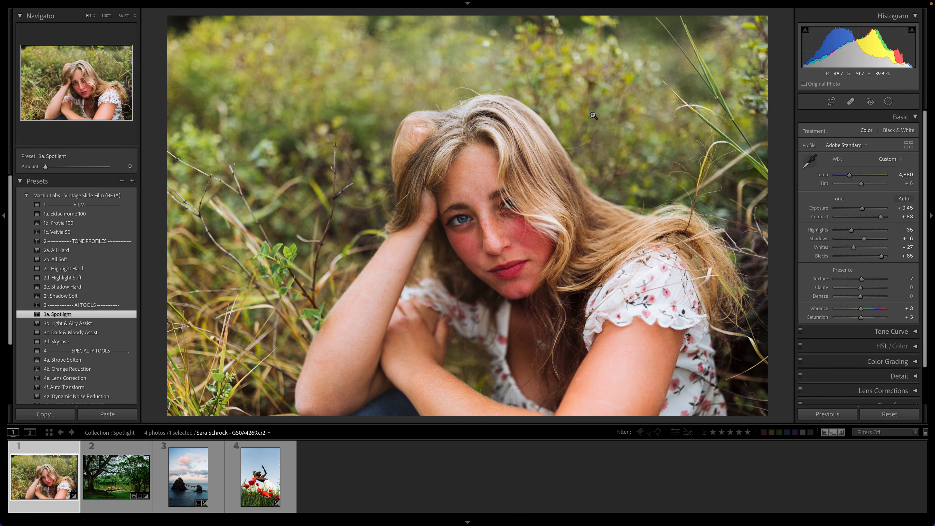
left_click_drag(75, 167, 85, 170)
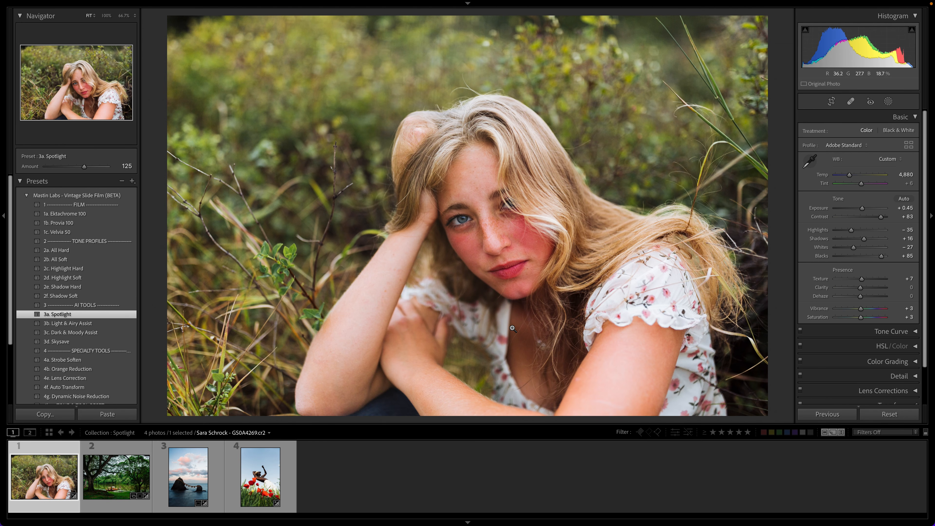
Step: Set the exposure of the riverside boat photo to +0.65 and apply the 3a. Spotlight preset
key("Right")
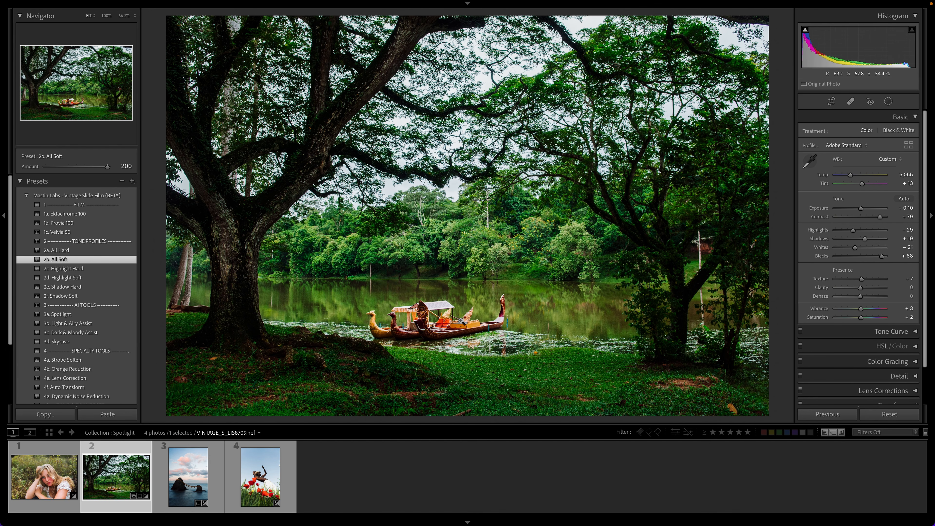
left_click_drag(861, 208, 865, 209)
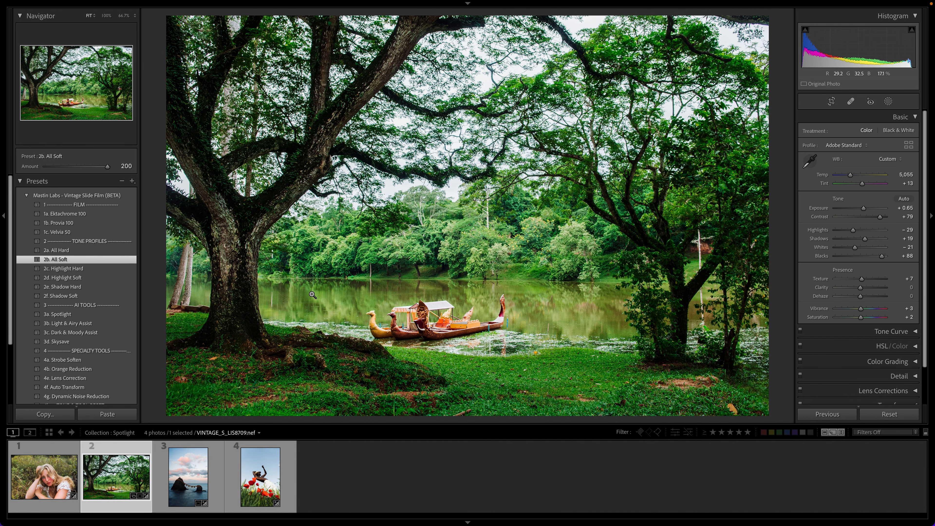
left_click(124, 312)
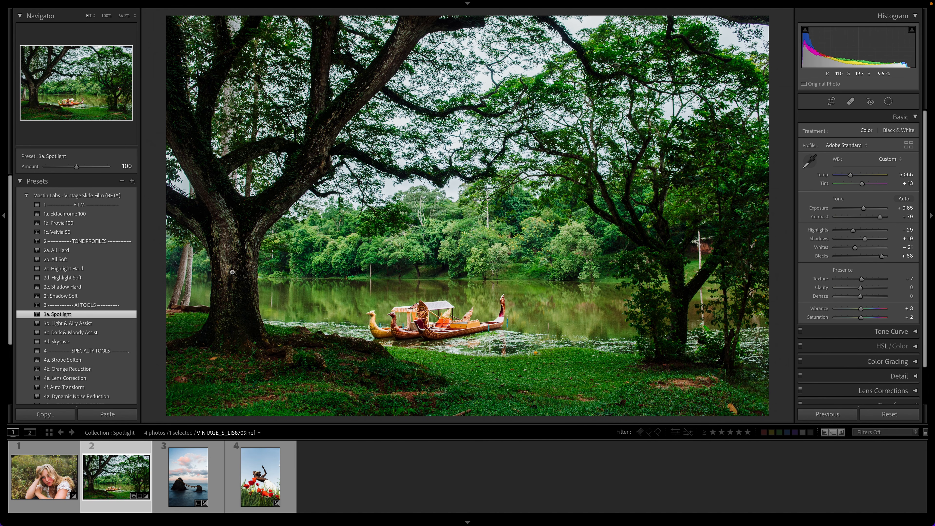
Step: Try the Spotlight amount at 200 on the riverside photo, set it to 47 and compare that with 0
left_click_drag(76, 168, 236, 183)
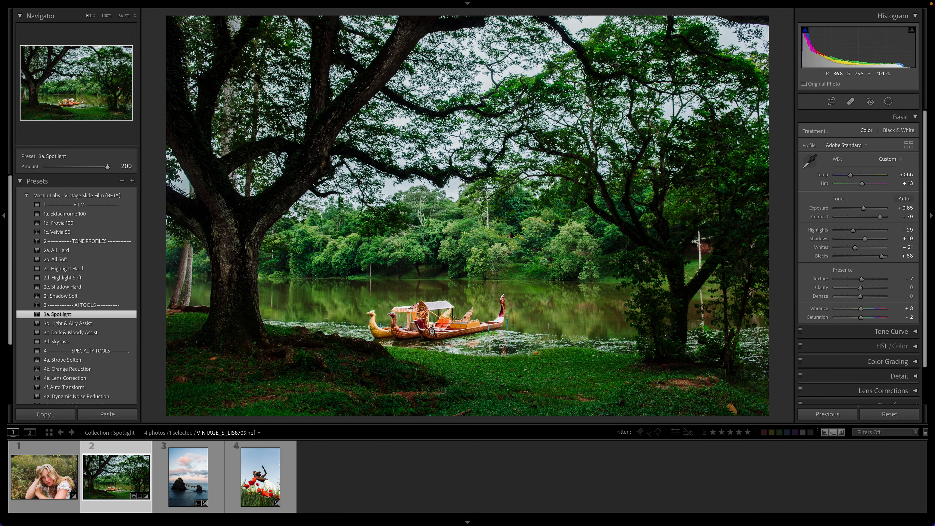
mouse_move(62, 168)
left_mouse_down()
mouse_move(75, 168)
mouse_move(7, 176)
mouse_move(62, 170)
left_mouse_up()
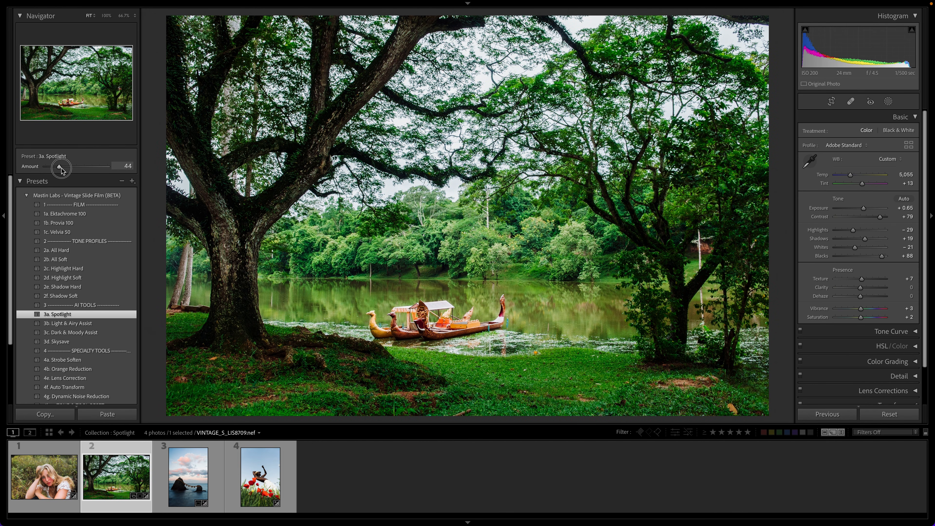
left_click_drag(62, 168, 63, 169)
left_click_drag(62, 168, 20, 163)
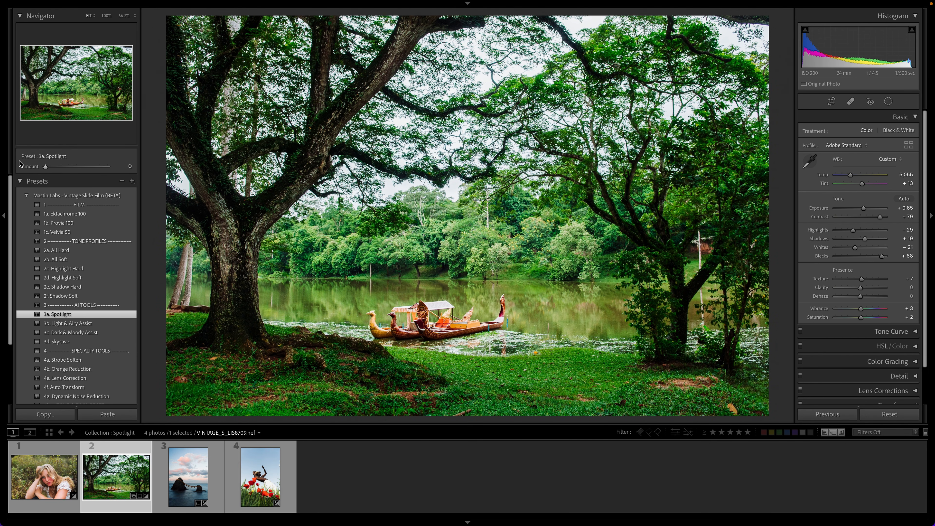
key("ctrl+z")
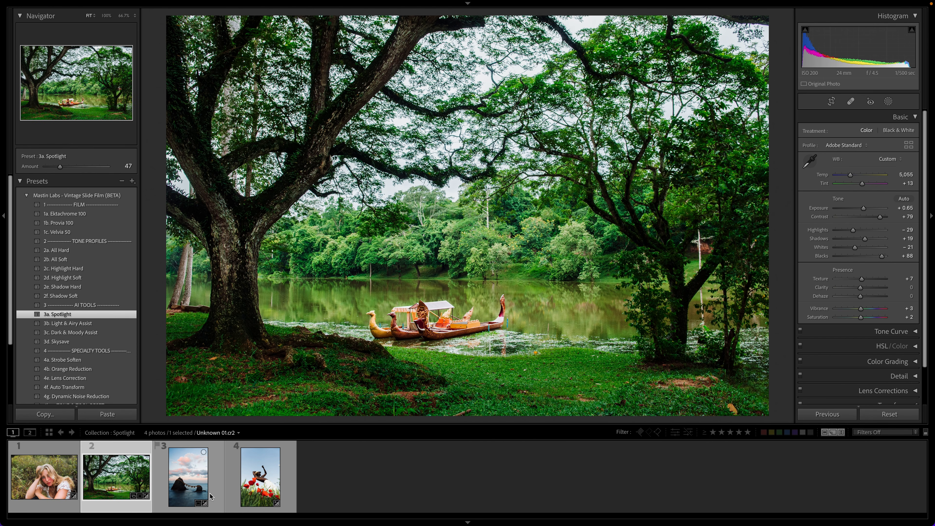
Step: Apply the 3a. Spotlight preset to the sea rocks photo and compare the image with and without it
left_click(188, 477)
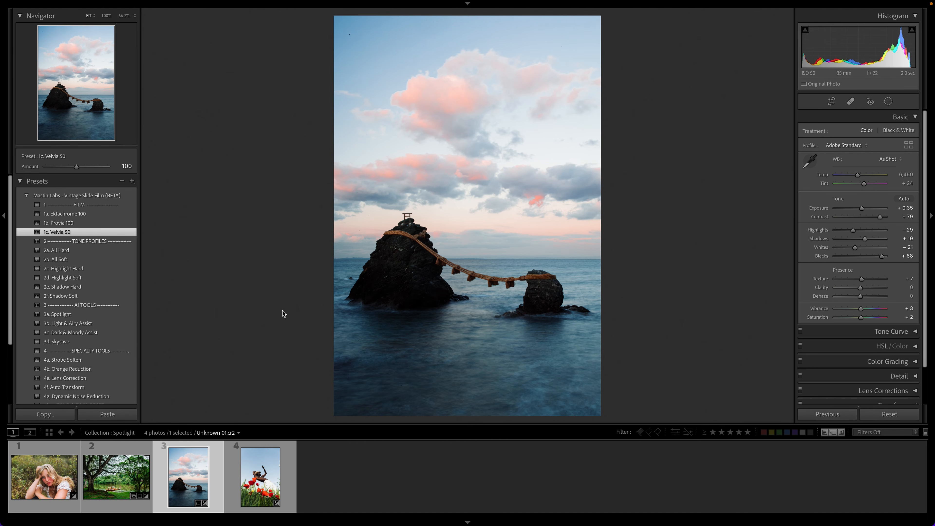
left_click(114, 314)
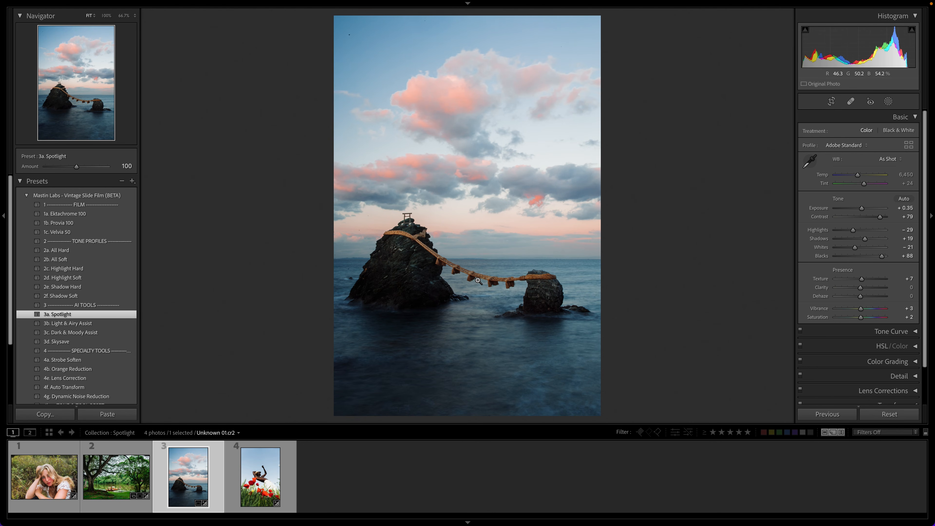
key("super+z")
key("super+shift+z")
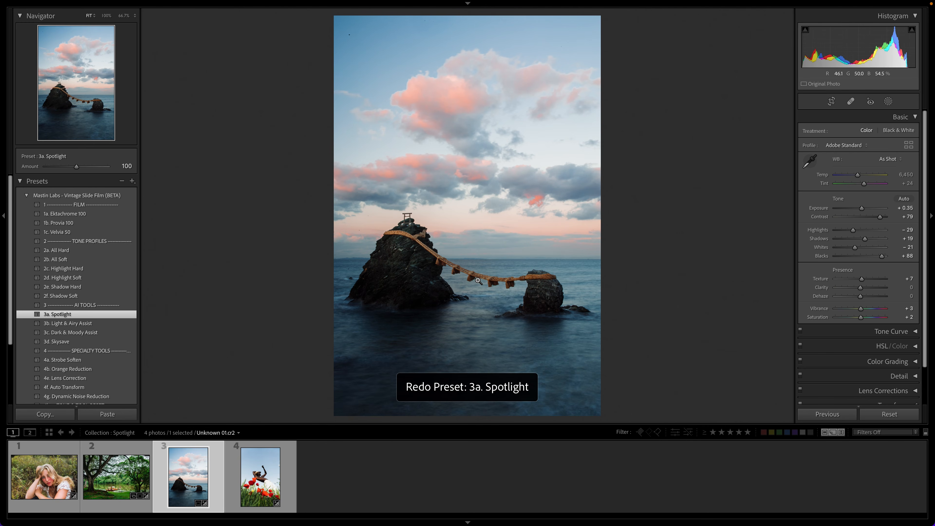
key("super+z")
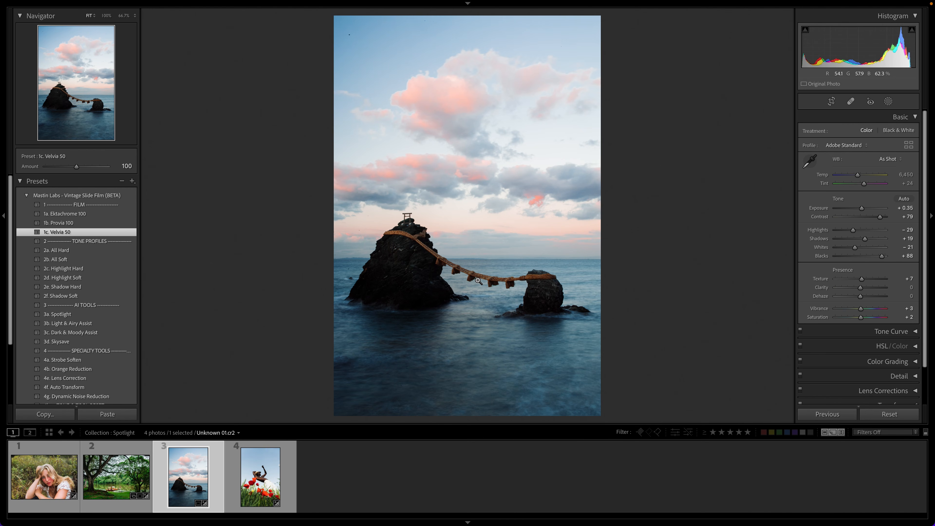
key("super+shift+z")
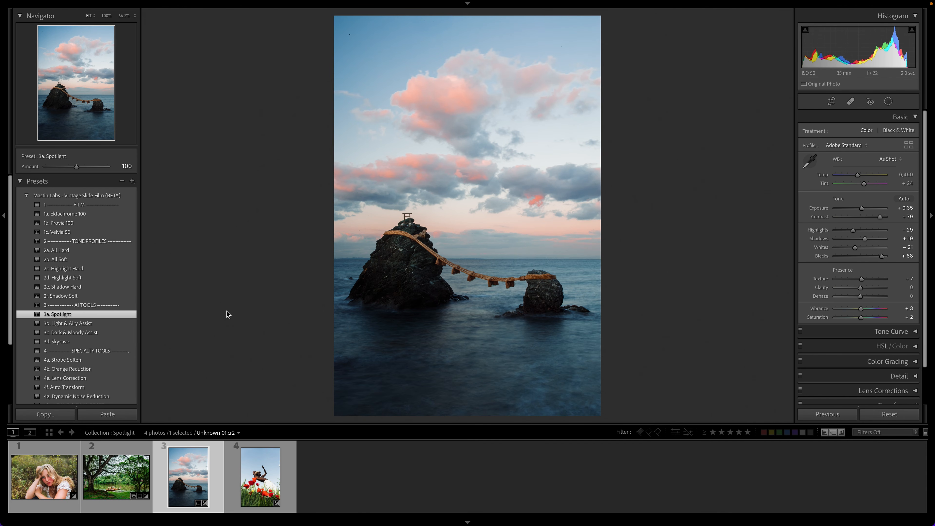
Step: Add the 3d. Skysave preset to the sea rocks photo with its amount set to 38
left_click(129, 346)
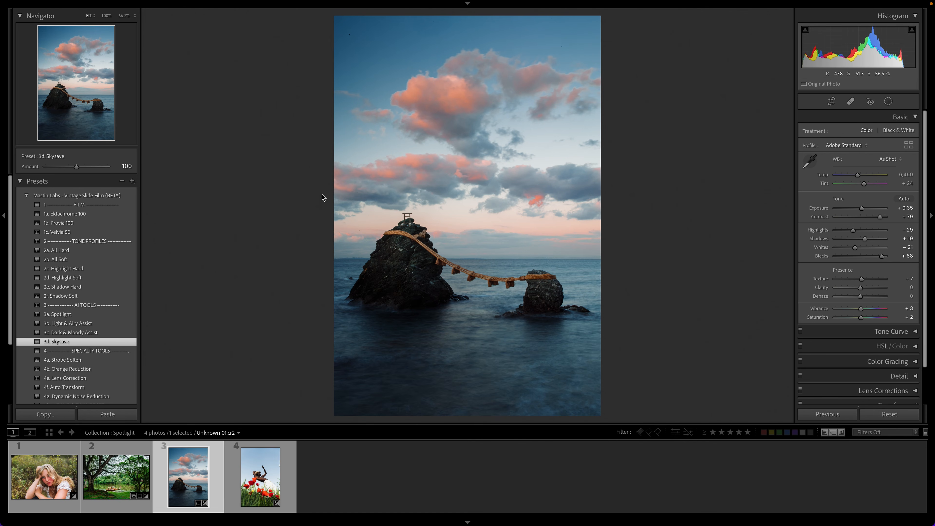
left_click_drag(76, 166, 58, 170)
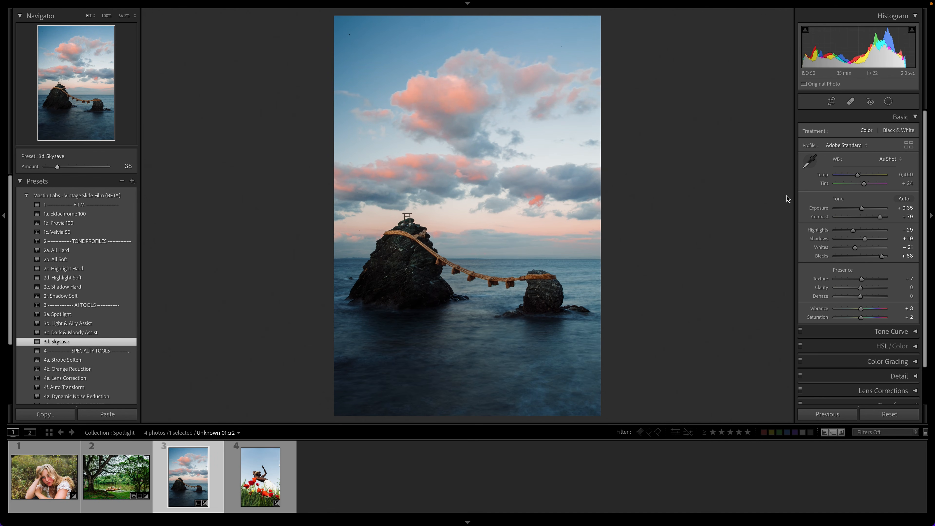
Step: Check the sea rocks photo with the Skysave, Spotlight (Subject) and Spotlight(Background) masks hidden, restore them and leave masking
left_click(889, 101)
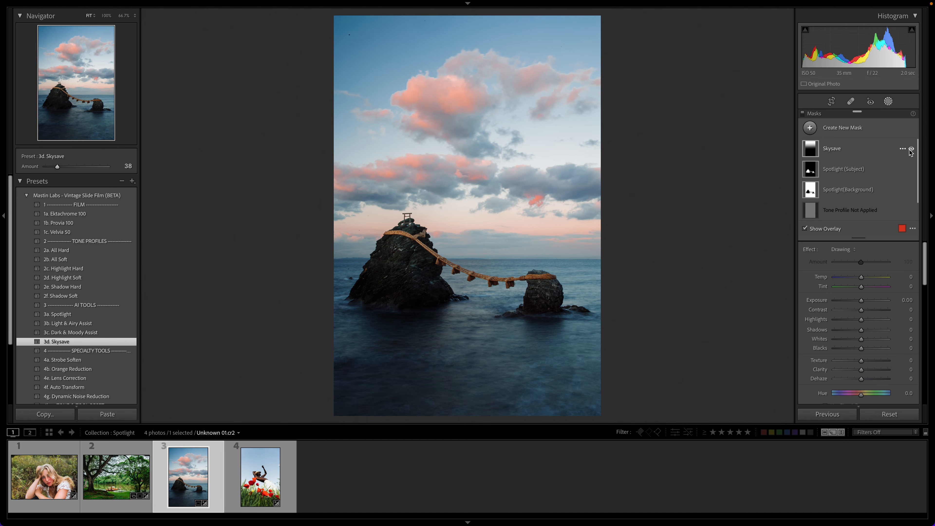
left_click(911, 149)
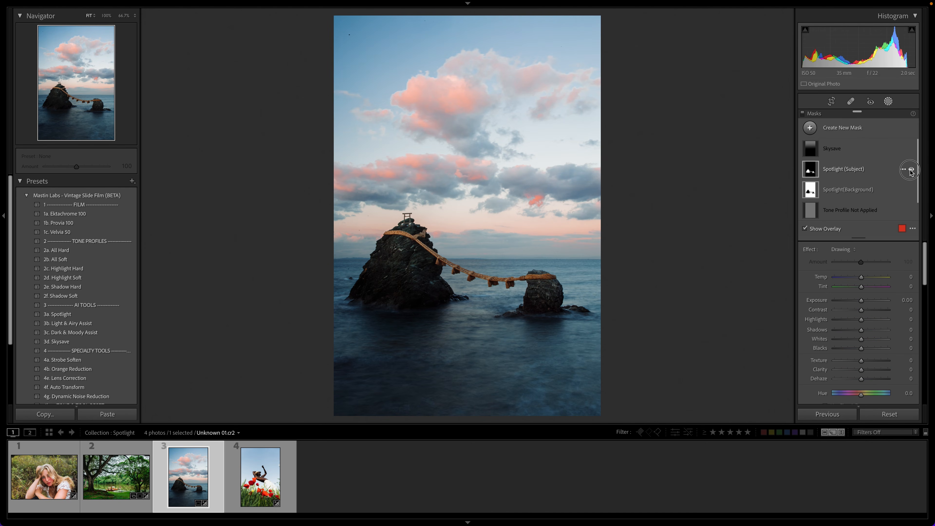
left_click(912, 170)
left_click(912, 190)
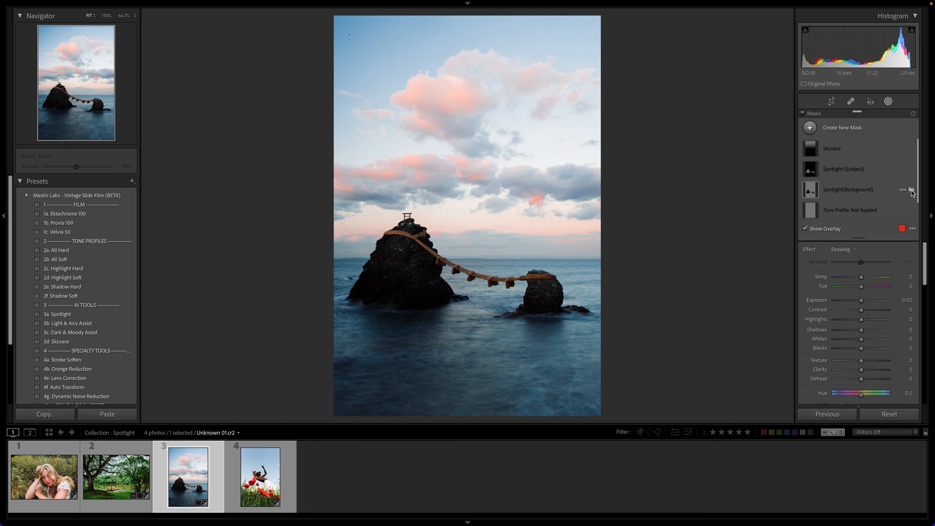
key("ctrl+z")
key("ctrl+z")
key("ctrl+z")
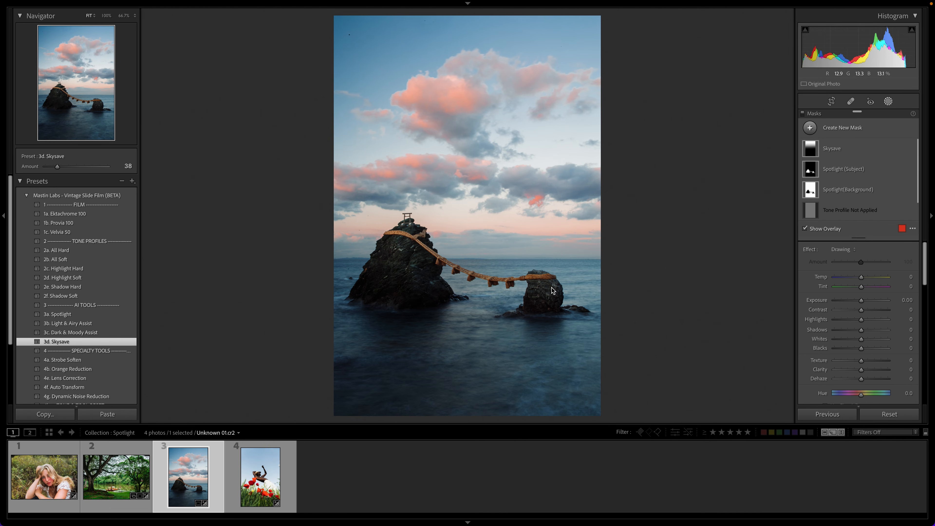
left_click(888, 102)
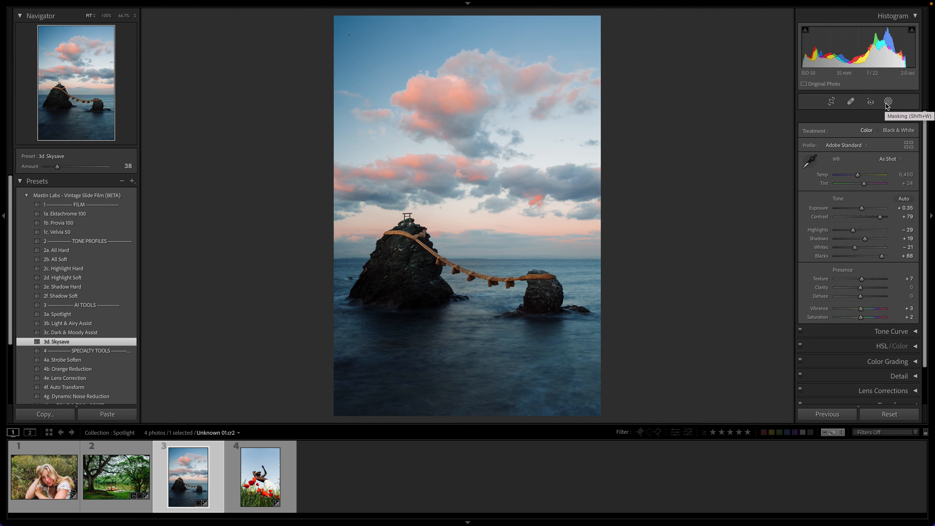
Step: Apply the 3d. Skysave preset to the poppy field photo and compare the sky with and without it
left_click(259, 493)
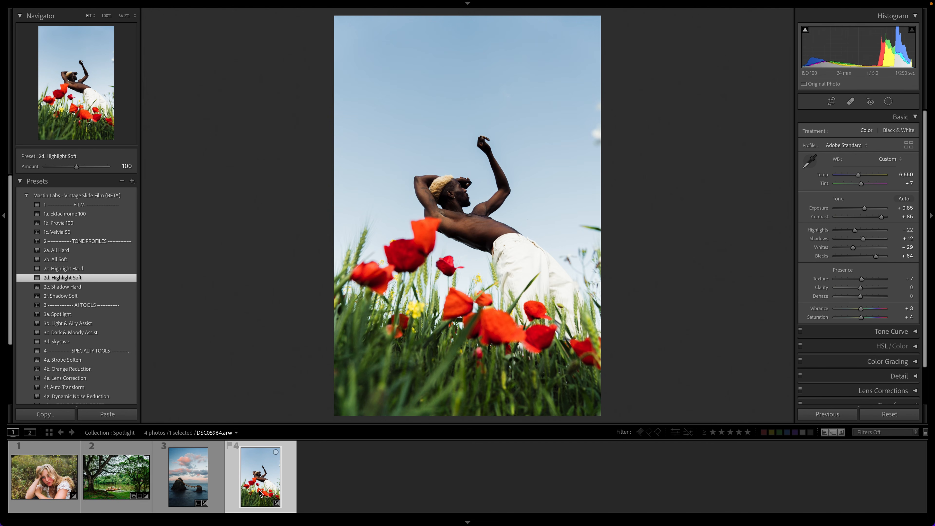
left_click(114, 344)
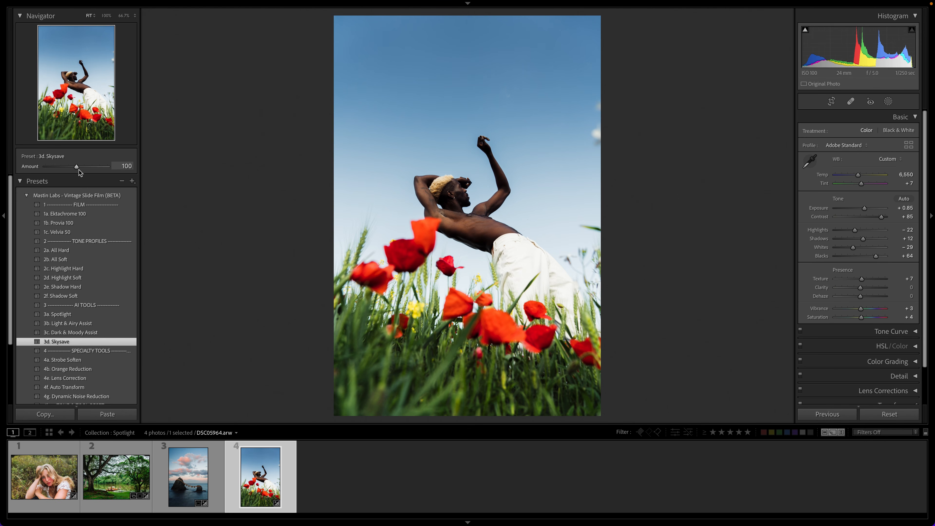
key("super+z")
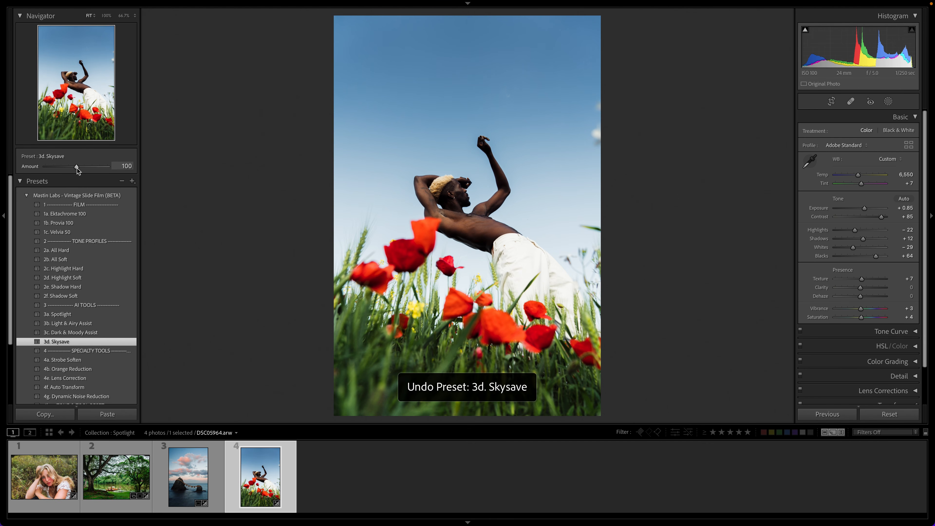
key("super+shift+z")
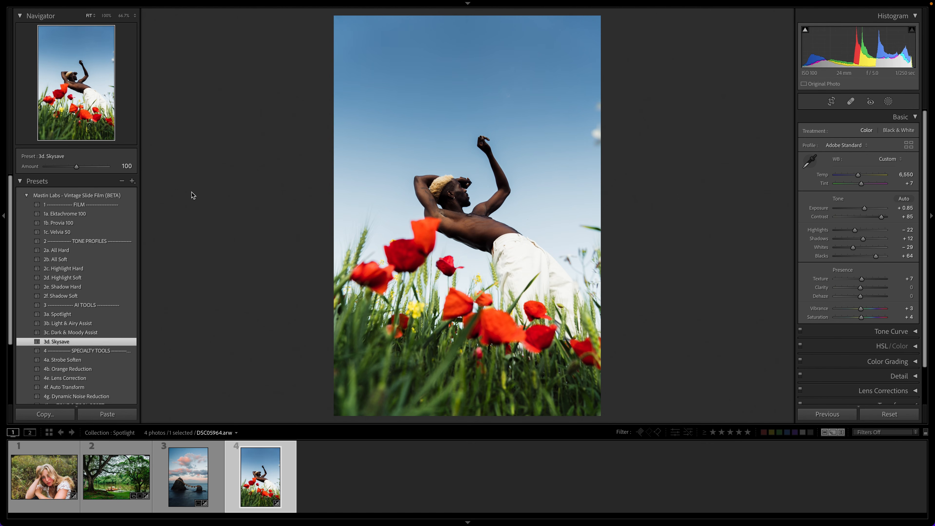
Step: Apply the 3a. Spotlight preset to the poppy field photo
left_click(129, 315)
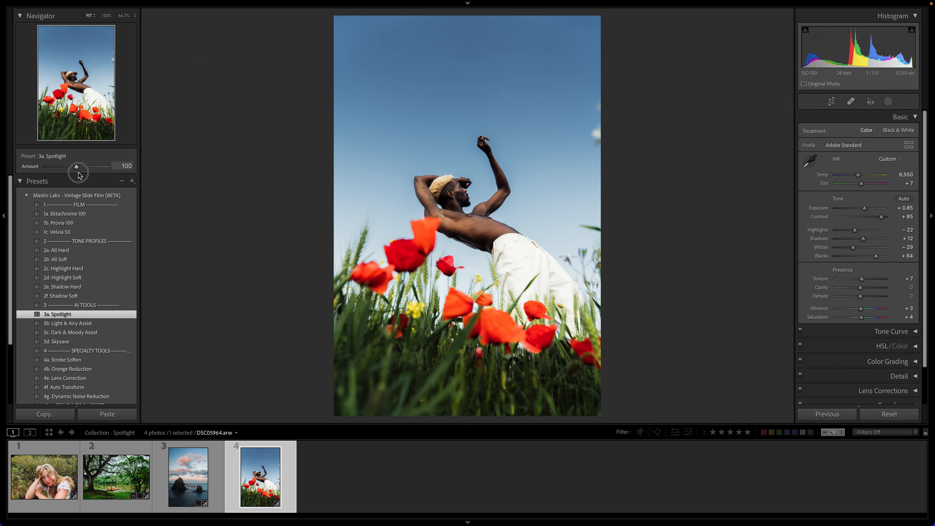
Step: Try the Spotlight preset at amount 200 with exposure at +0.30, inspect the man up close, and restore amount 100 and exposure +0.85
left_click_drag(79, 174, 115, 174)
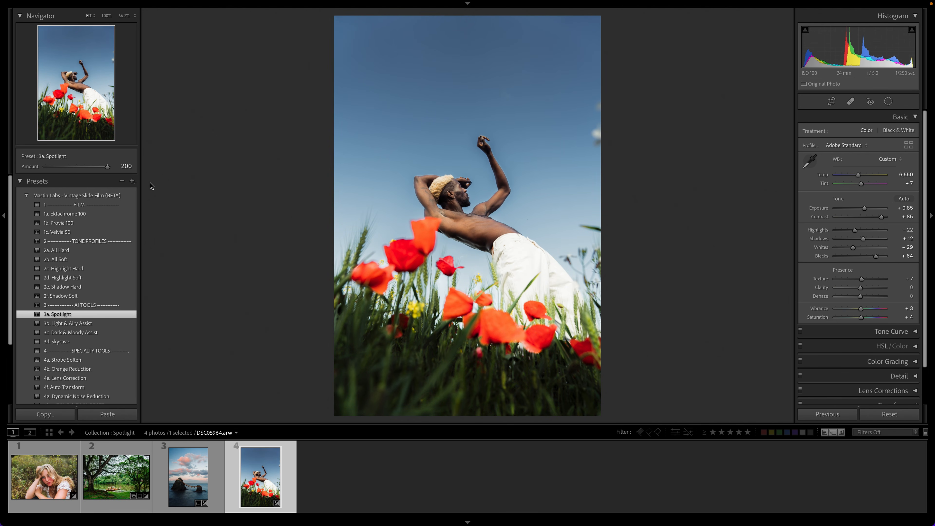
key("ctrl+z")
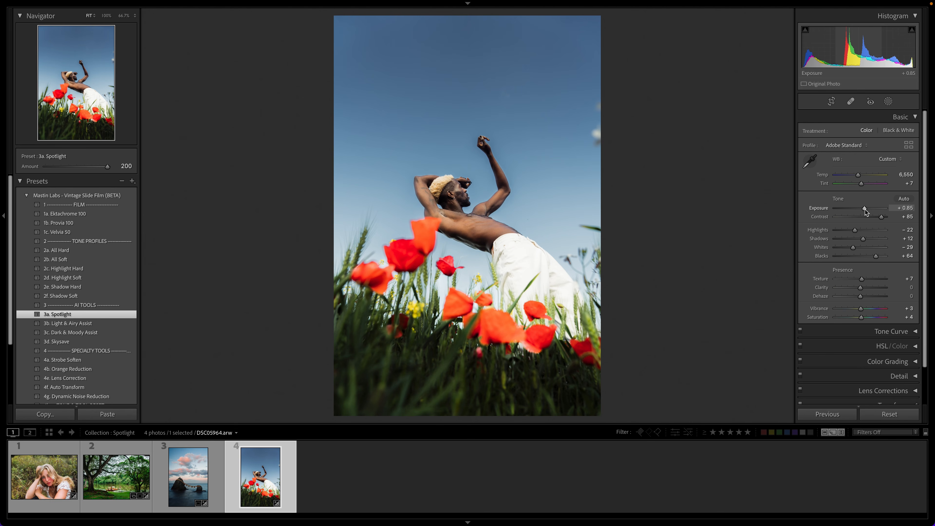
left_click_drag(865, 210, 865, 210)
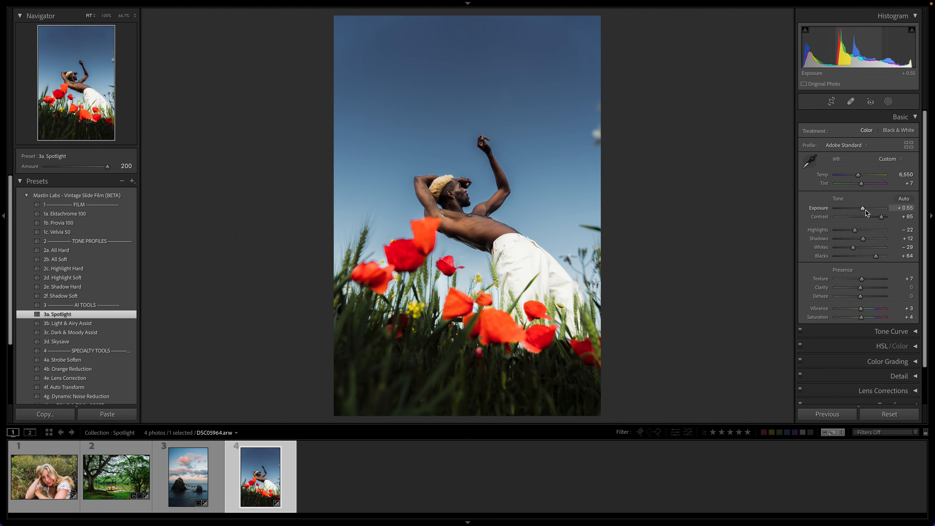
left_click_drag(864, 210, 863, 210)
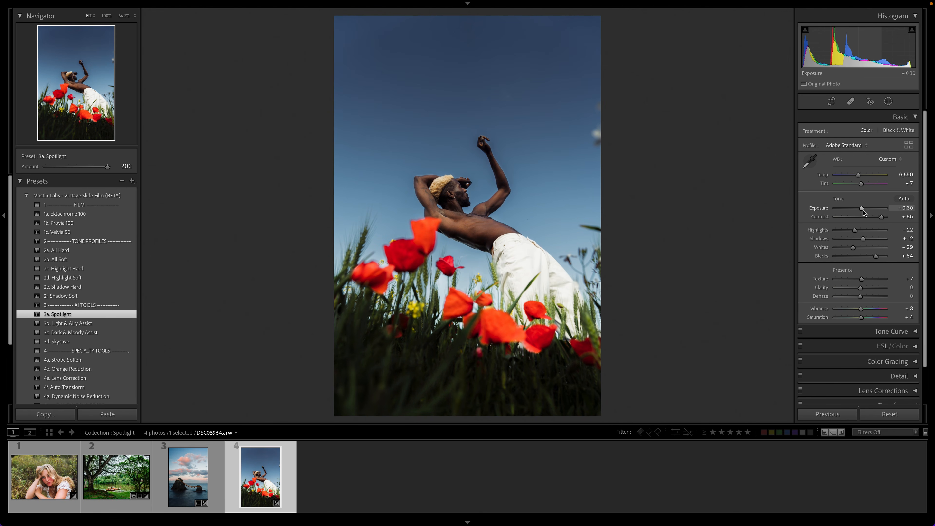
left_click(498, 185)
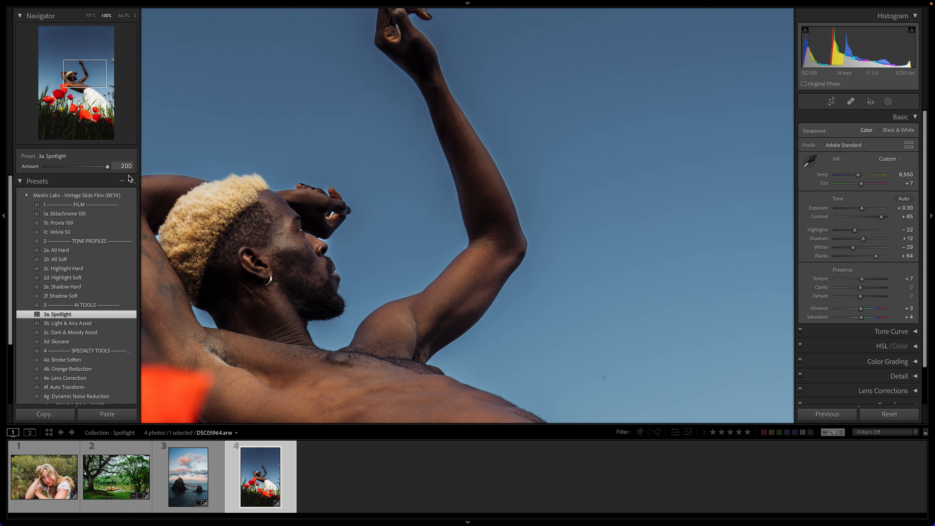
left_click(337, 173)
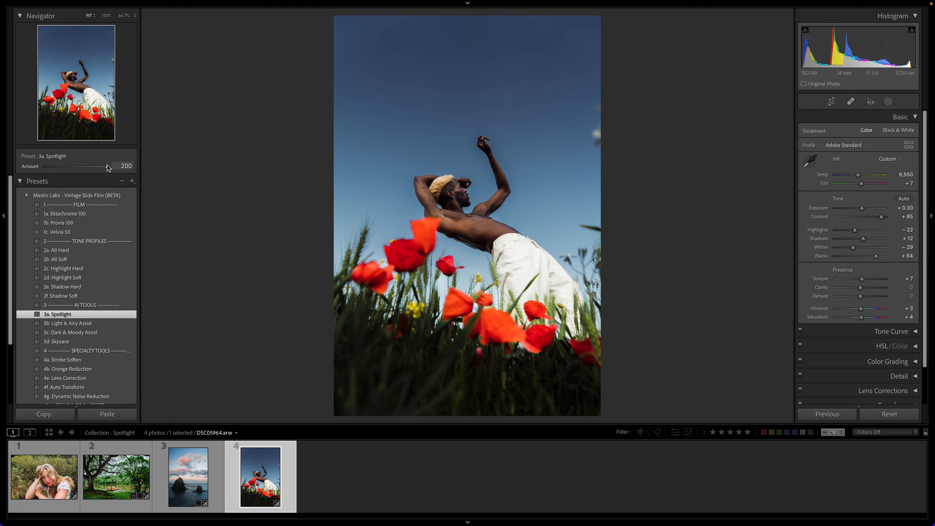
double_click(108, 167)
left_click_drag(862, 208, 866, 208)
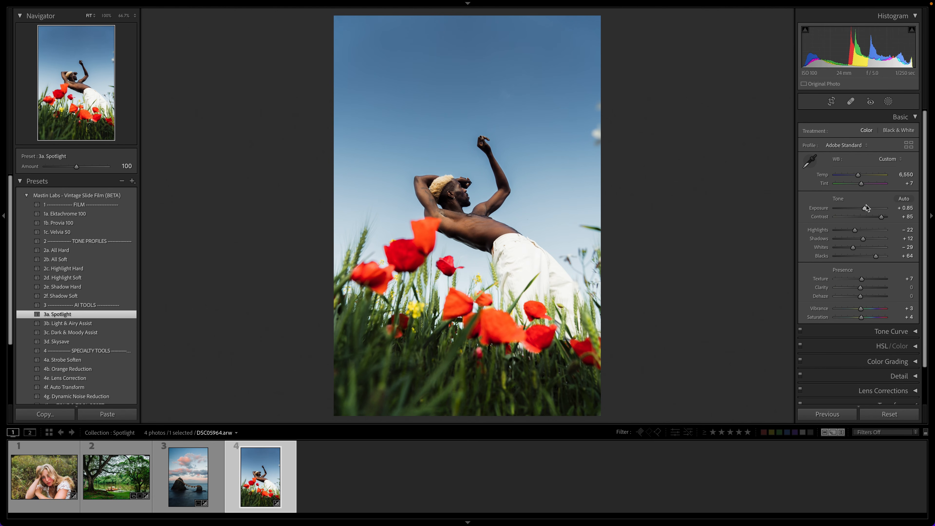
Step: Try the Spotlight preset amount at 47 and reset it to 100
mouse_move(76, 167)
left_mouse_down()
mouse_move(50, 169)
mouse_move(105, 169)
mouse_move(69, 172)
mouse_move(78, 175)
mouse_move(67, 182)
mouse_move(60, 173)
left_mouse_up()
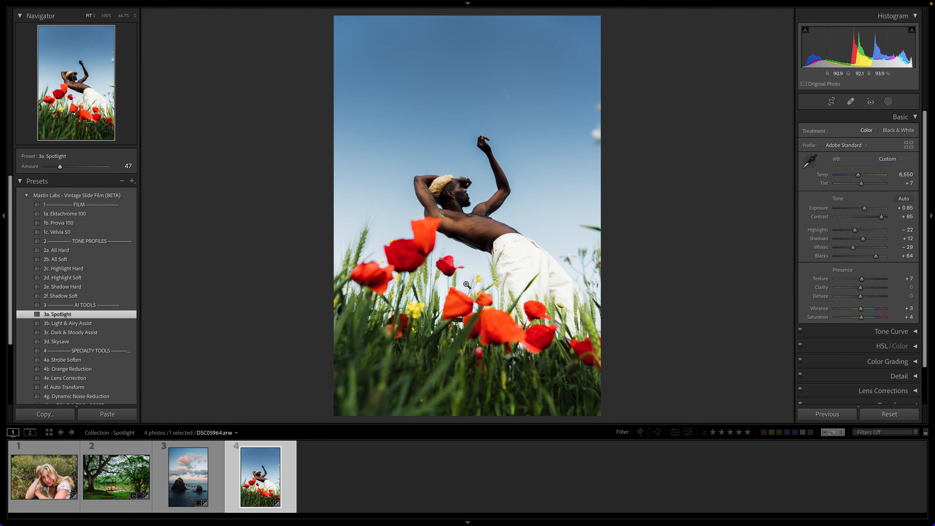
left_click(59, 167)
double_click(59, 167)
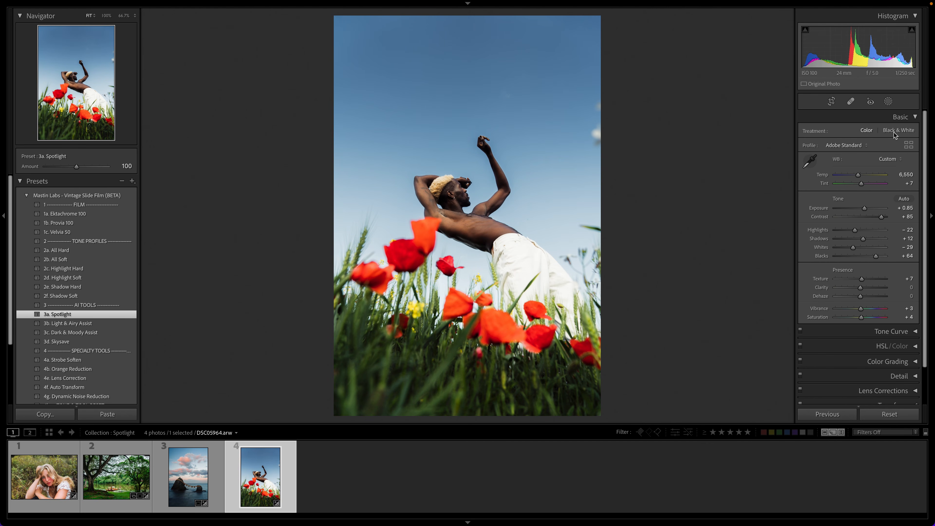
Step: Add a subtracting brush of size 5.0 to the Spotlight (Subject) mask and show the mask overlay
left_click(888, 102)
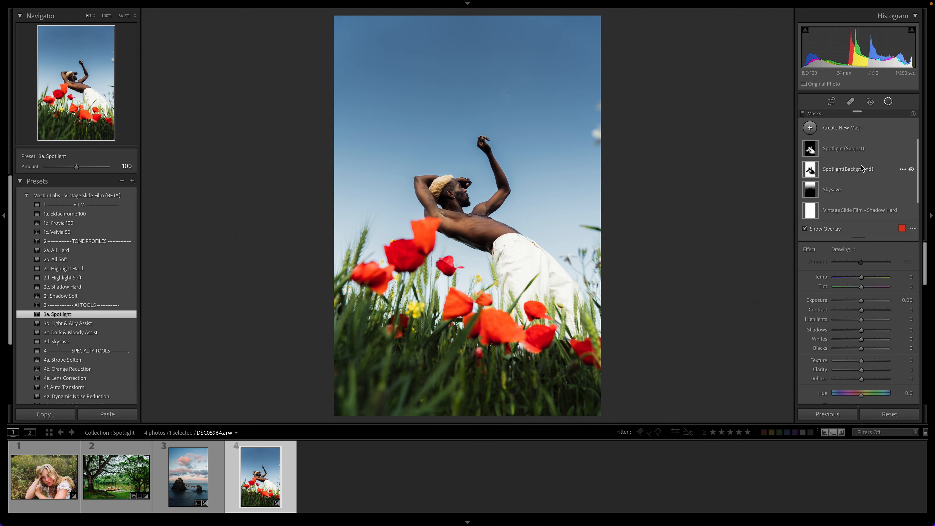
left_click(869, 149)
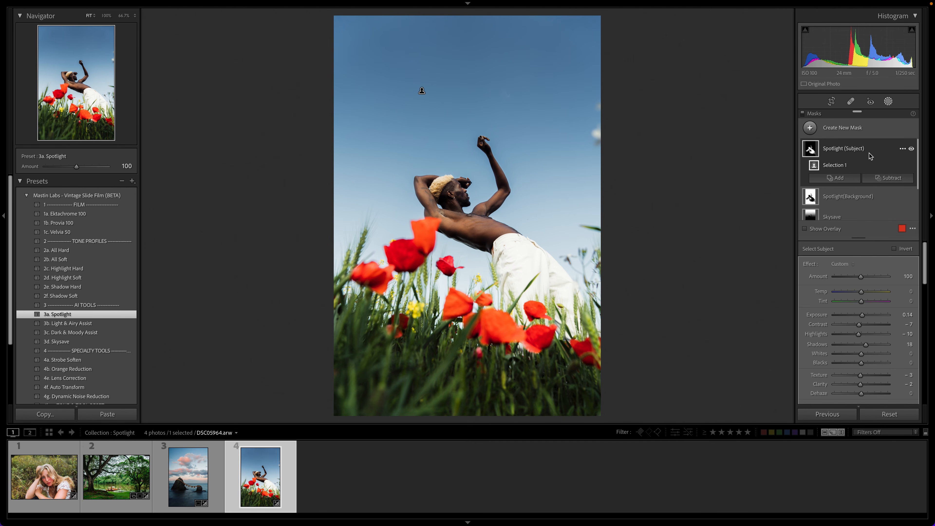
left_click(880, 178)
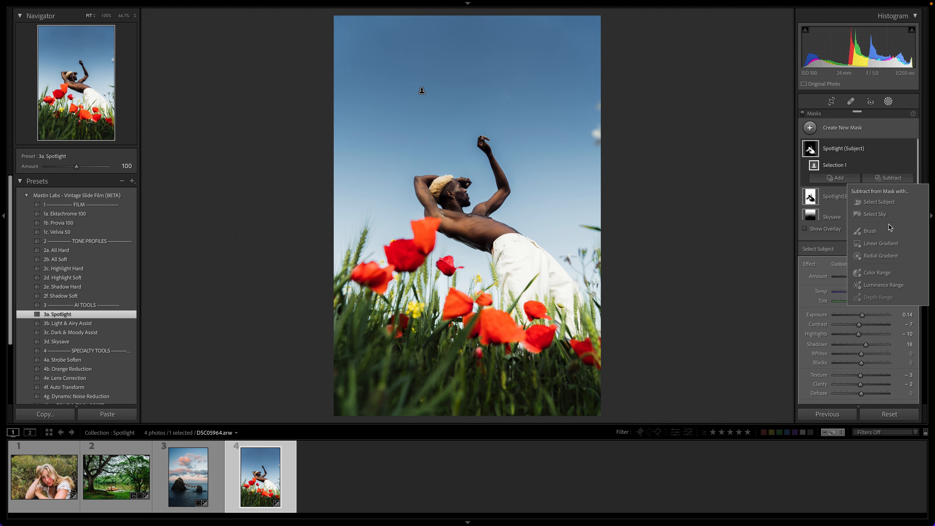
left_click(879, 229)
scroll(419, 244, "down", 10)
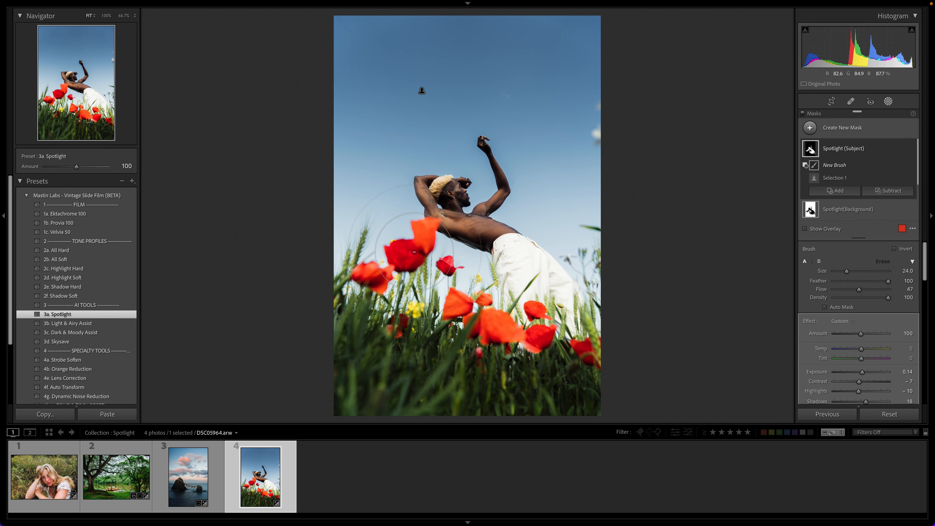
scroll(419, 243, "down", 4)
key("o")
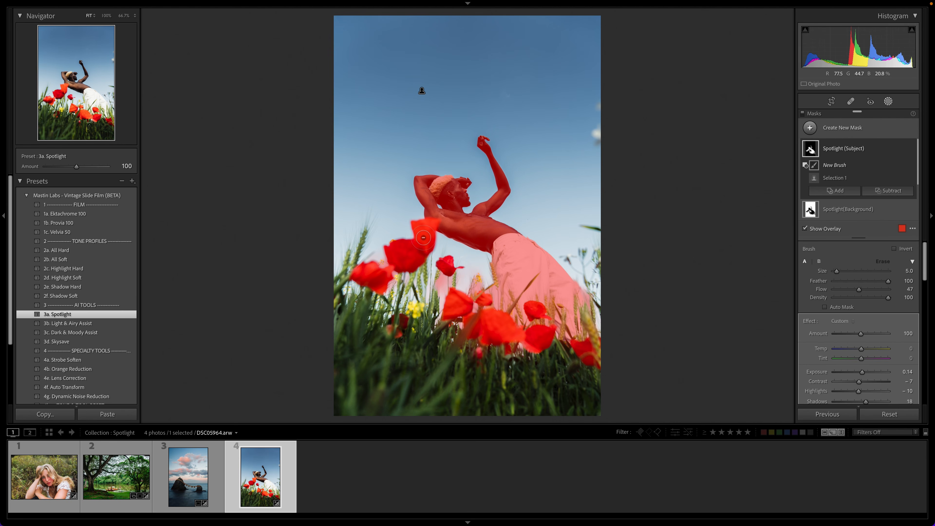
Step: Set the brush flow to 100 and paint over the red poppies to remove them from the Spotlight (Subject) mask
mouse_move(416, 252)
left_mouse_down()
mouse_move(389, 244)
mouse_move(400, 266)
mouse_move(423, 255)
mouse_move(423, 241)
mouse_move(403, 260)
mouse_move(413, 264)
mouse_move(416, 234)
mouse_move(416, 260)
left_mouse_up()
left_click_drag(861, 290, 921, 293)
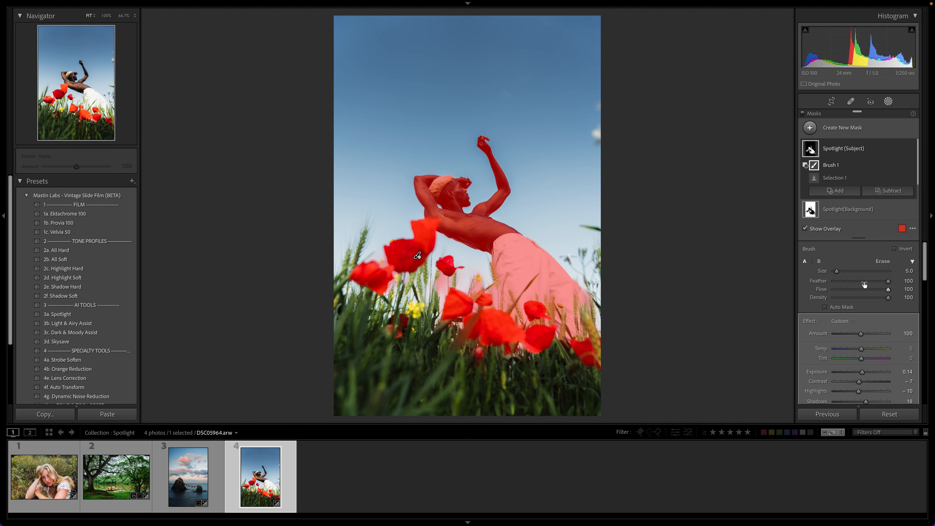
scroll(402, 259, "up", 4)
mouse_move(403, 259)
left_mouse_down()
mouse_move(371, 301)
mouse_move(358, 258)
mouse_move(357, 279)
mouse_move(372, 295)
mouse_move(404, 228)
mouse_move(435, 280)
mouse_move(447, 263)
mouse_move(459, 270)
mouse_move(460, 317)
mouse_move(457, 300)
mouse_move(489, 330)
mouse_move(562, 354)
mouse_move(621, 347)
mouse_move(565, 362)
left_mouse_up()
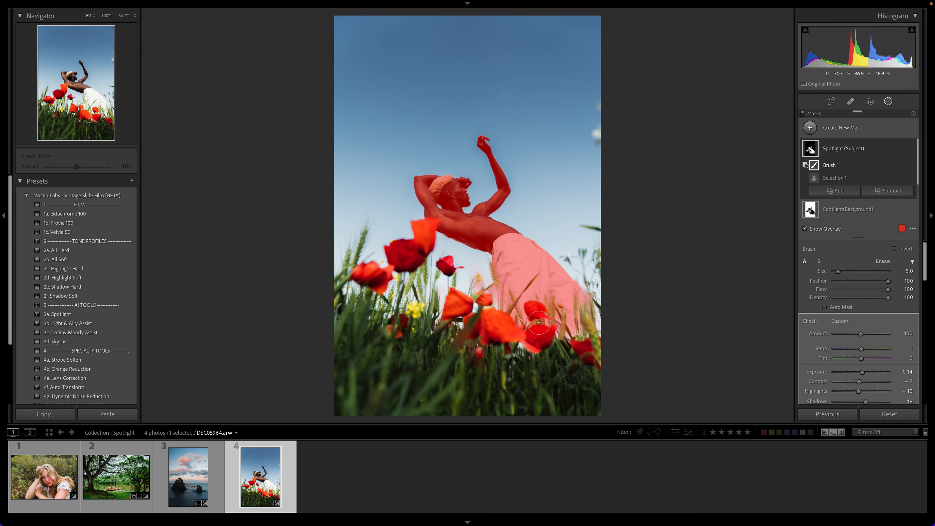
scroll(534, 309, "down", 5)
scroll(535, 310, "up", 3)
Step: Try the Spotlight (Subject) mask's amount, set the Spotlight(Background) mask's amount to 101, and leave masking
left_click(867, 148)
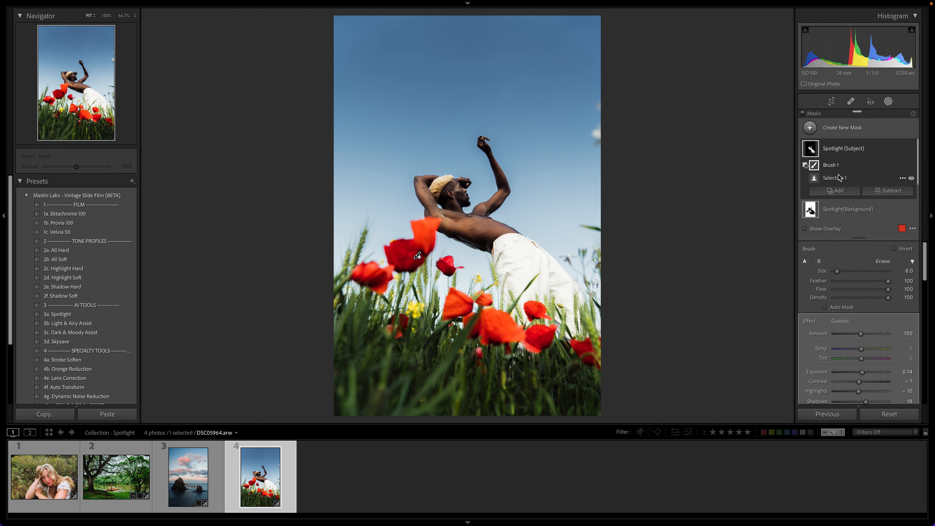
left_click(844, 149)
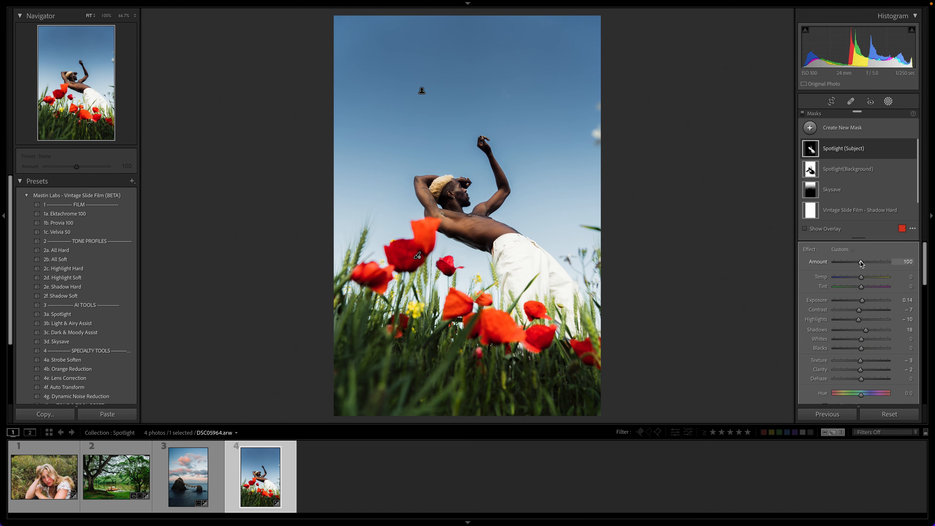
mouse_move(862, 262)
left_mouse_down()
mouse_move(850, 265)
mouse_move(870, 266)
mouse_move(839, 263)
mouse_move(883, 275)
mouse_move(847, 277)
mouse_move(862, 277)
left_mouse_up()
left_click(866, 173)
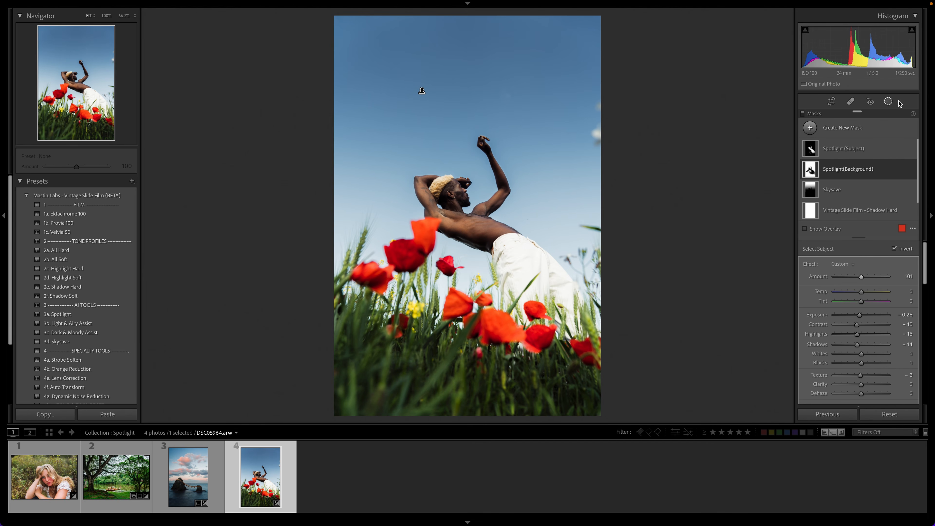
left_click(890, 103)
Step: Select all four photos and compare them side by side in Survey view
key("ctrl+a")
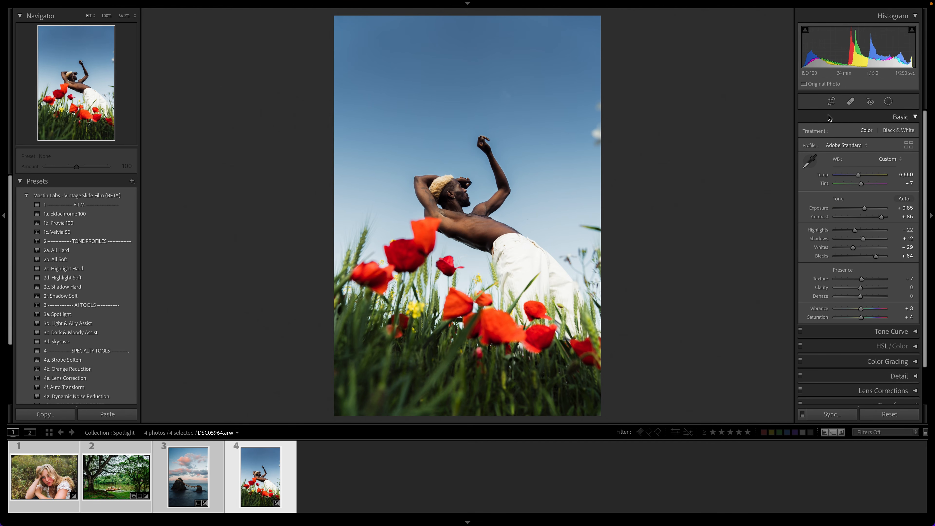
key("n")
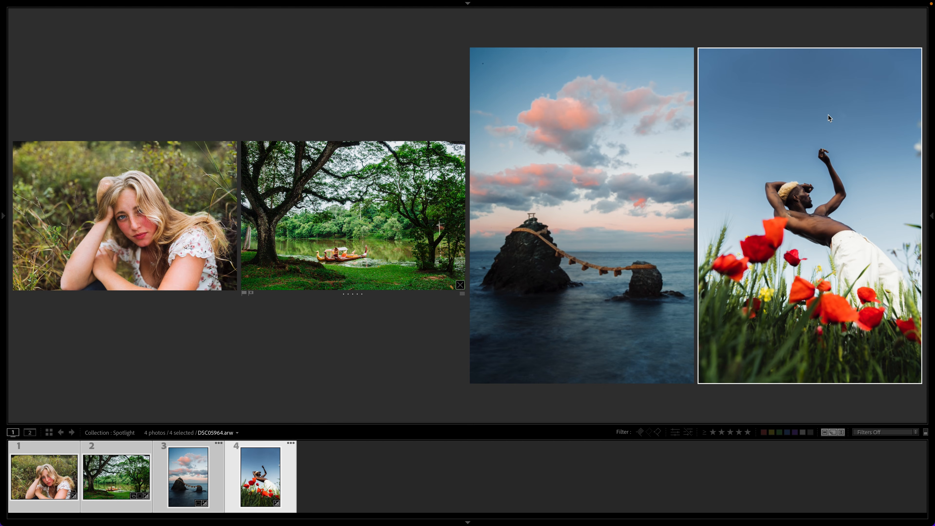